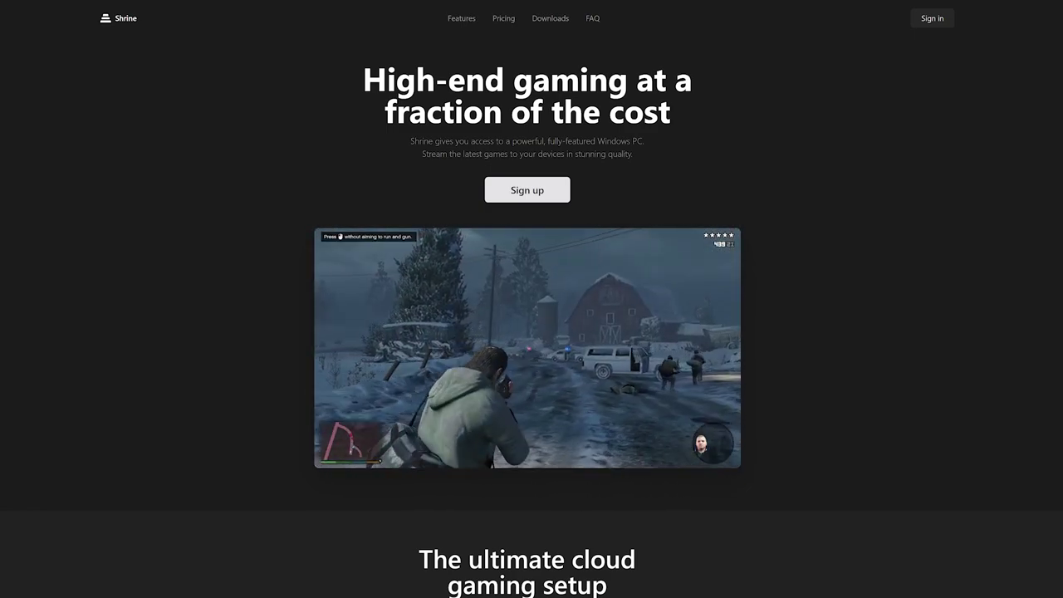
# - Examine the Shrine website's cloud gaming hardware specifications and its Basic, Standard and Premium pricing plans
pyautogui.scroll(-2, 532, 299)
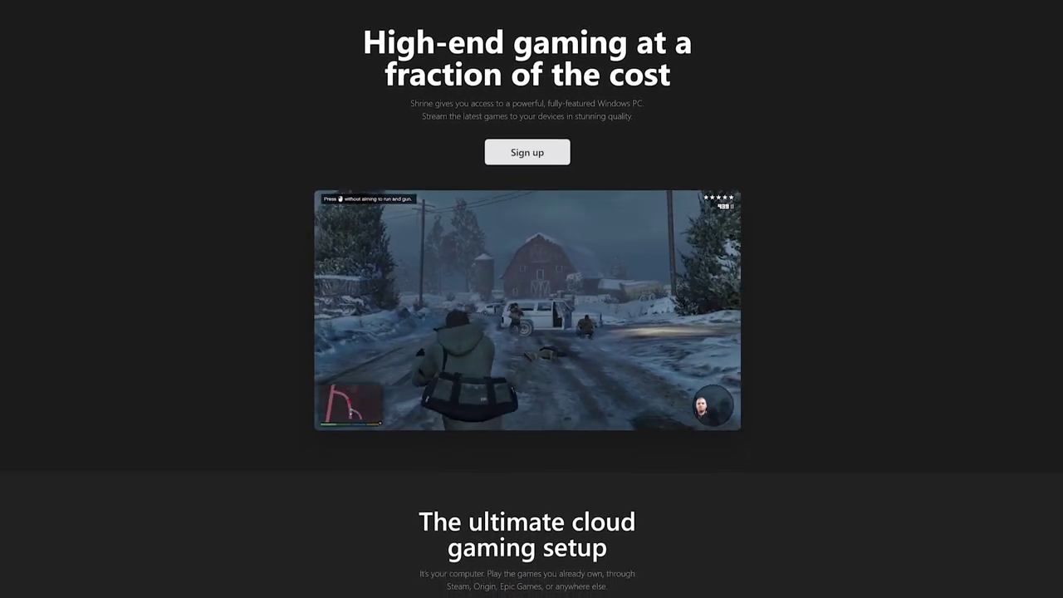
pyautogui.scroll(-3, 532, 299)
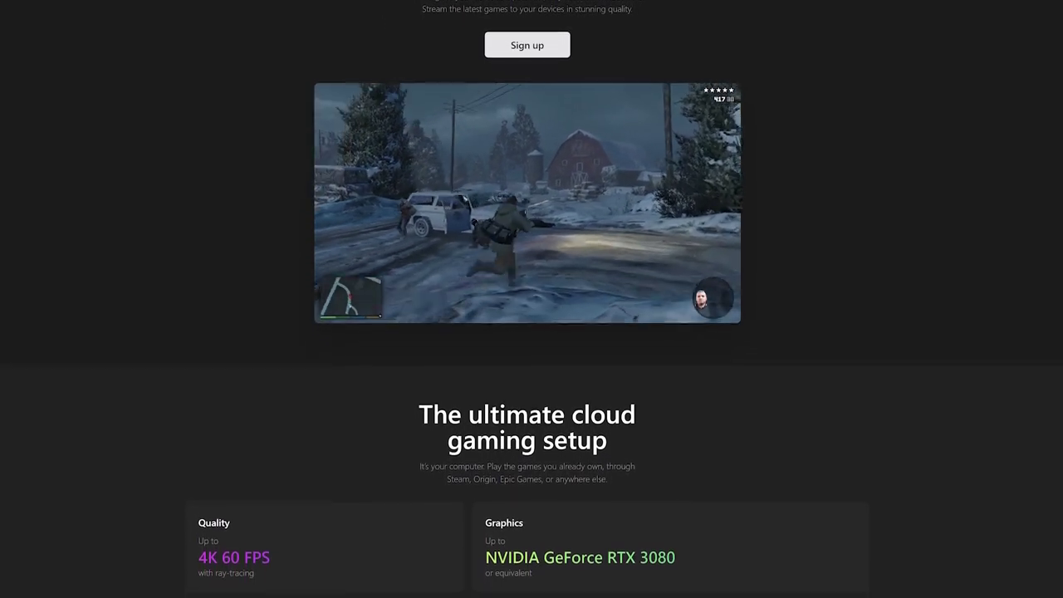
pyautogui.scroll(-4, 531, 299)
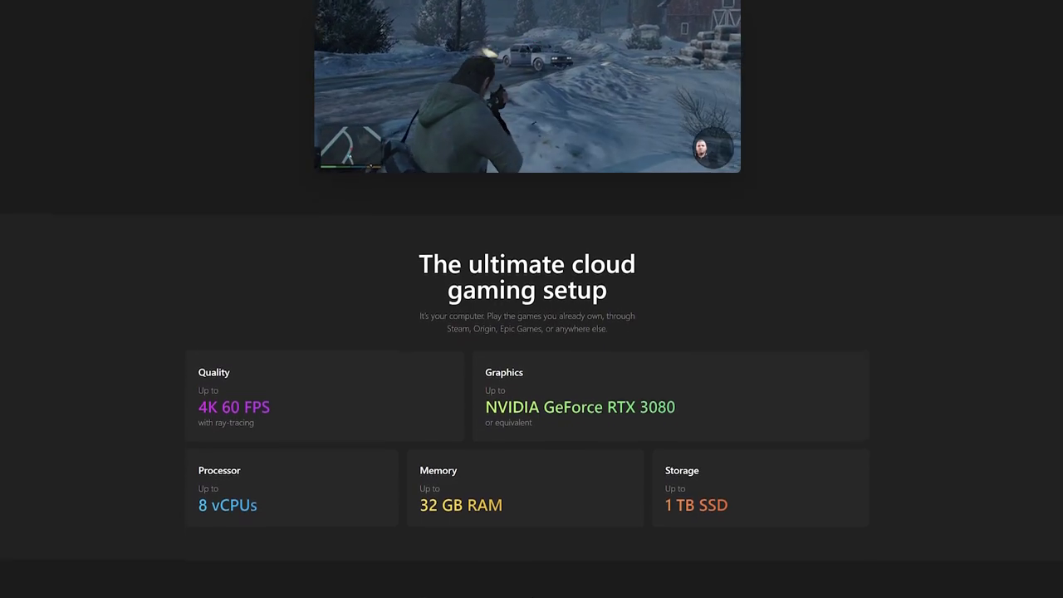
pyautogui.scroll(-2, 532, 299)
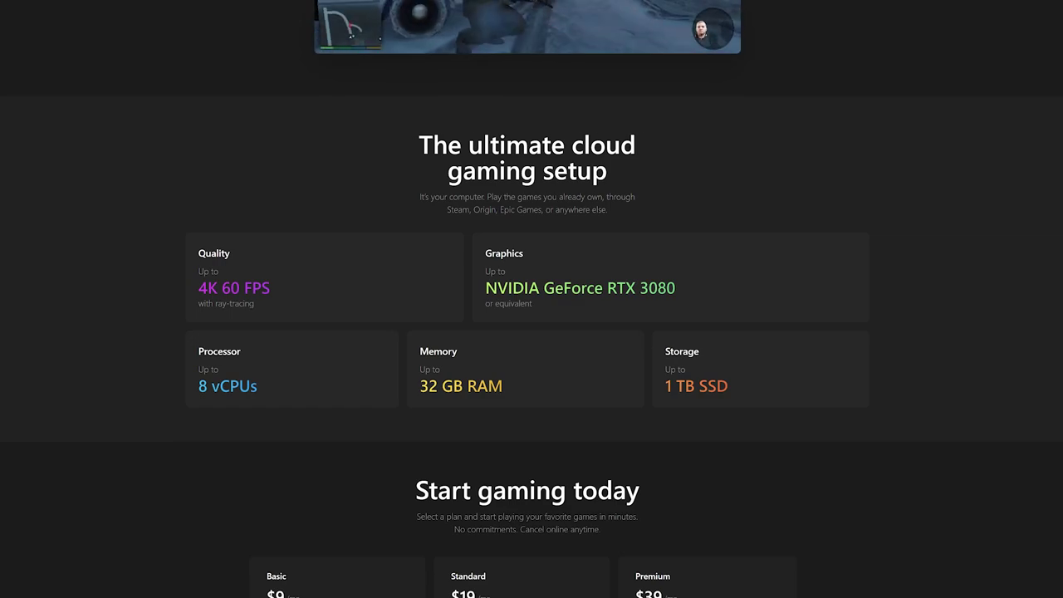
pyautogui.scroll(-3, 532, 299)
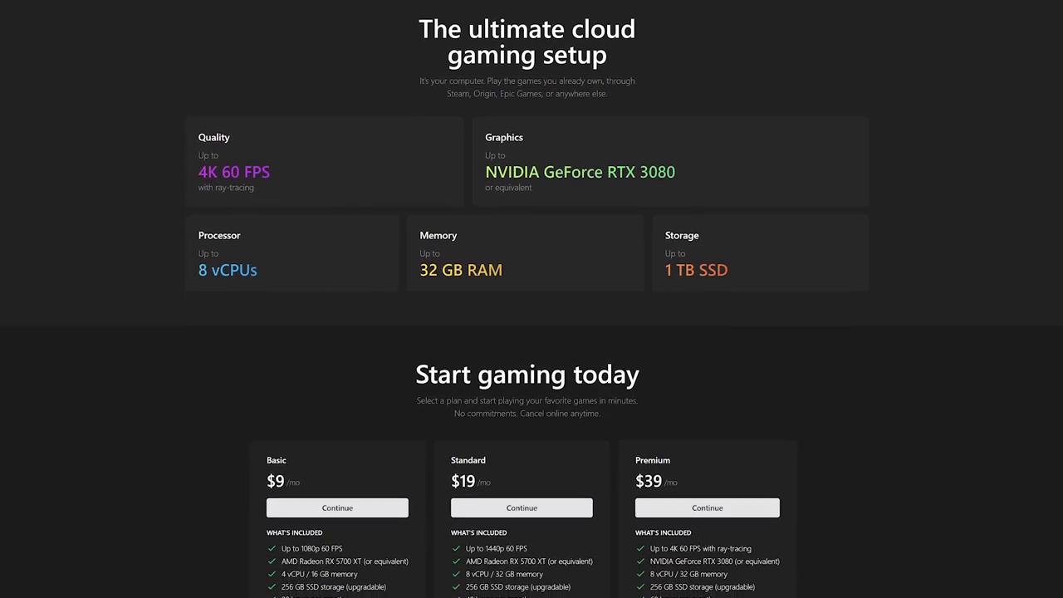
pyautogui.scroll(-4, 532, 299)
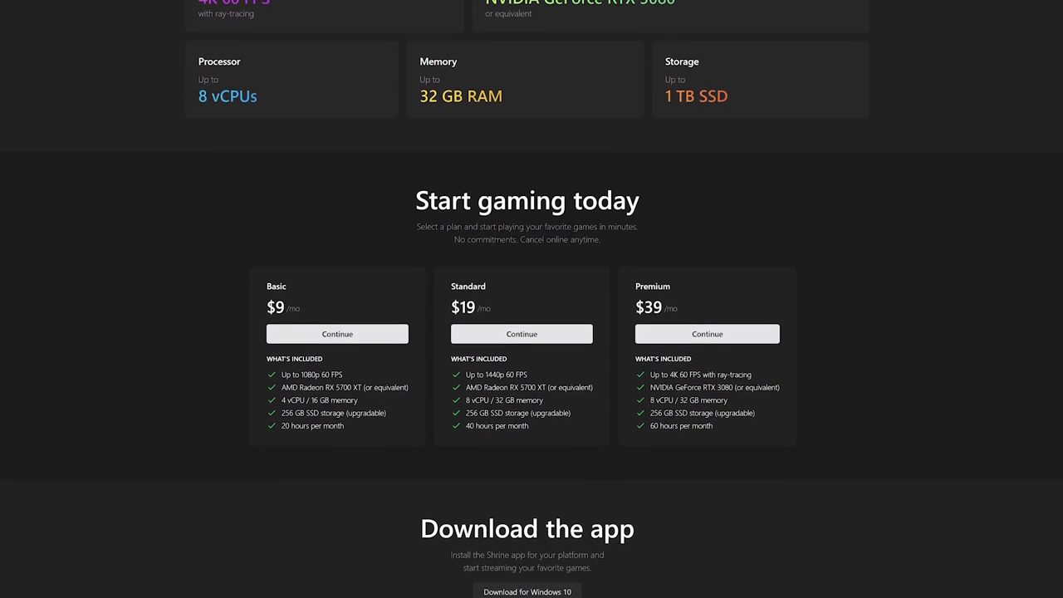
pyautogui.scroll(-1, 531, 299)
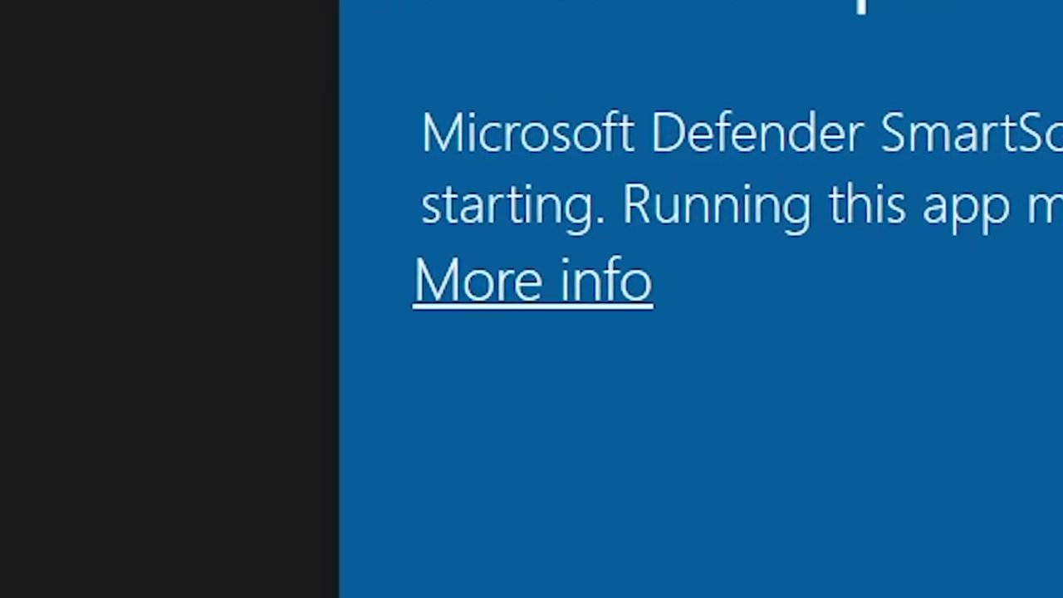
# - Allow the Shrine+Setup+1.3.1.exe installer to run despite the SmartScreen block, and begin the sign-in at the email address
pyautogui.click(304, 179)
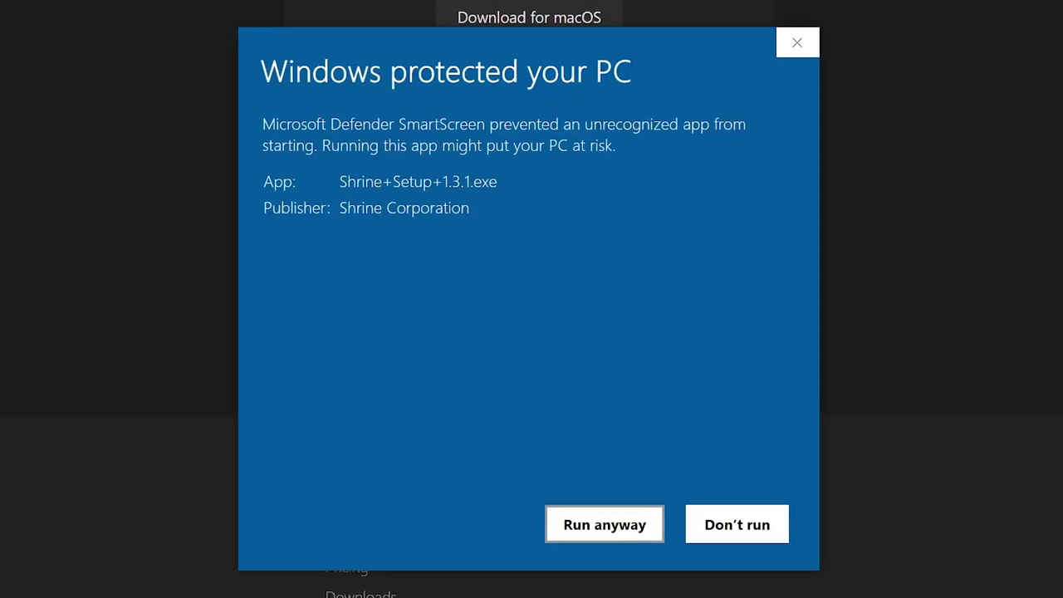
pyautogui.click(604, 524)
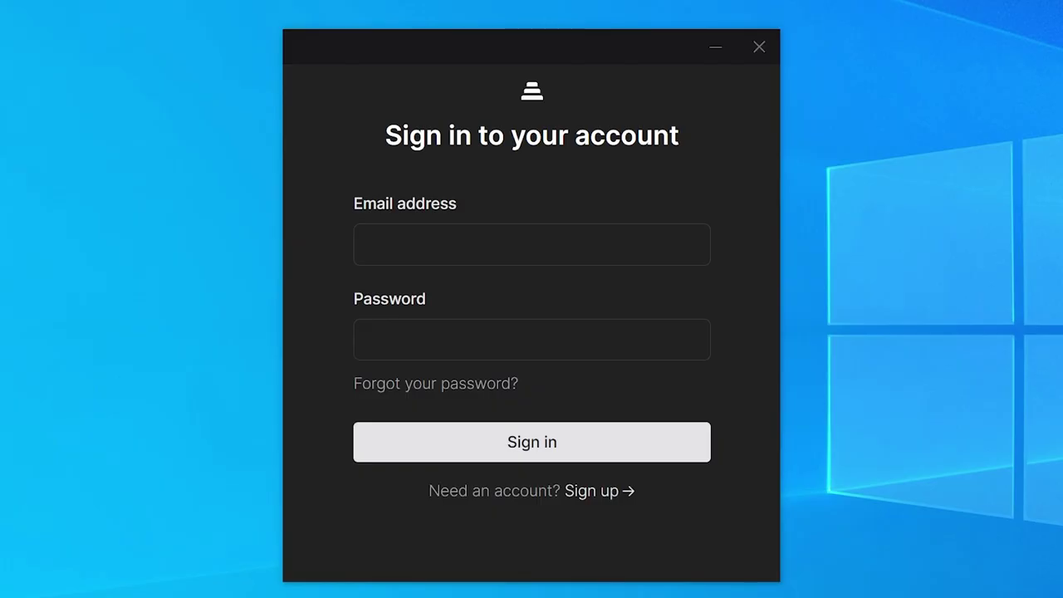
pyautogui.click(532, 244)
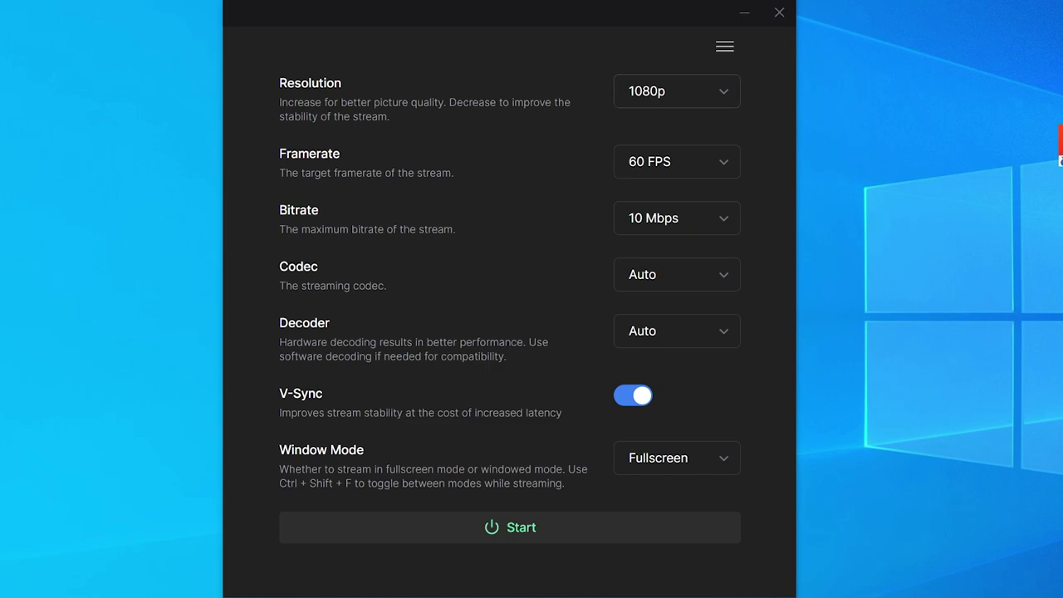
# - Check which resolution and framerate options are available for the stream
pyautogui.click(677, 90)
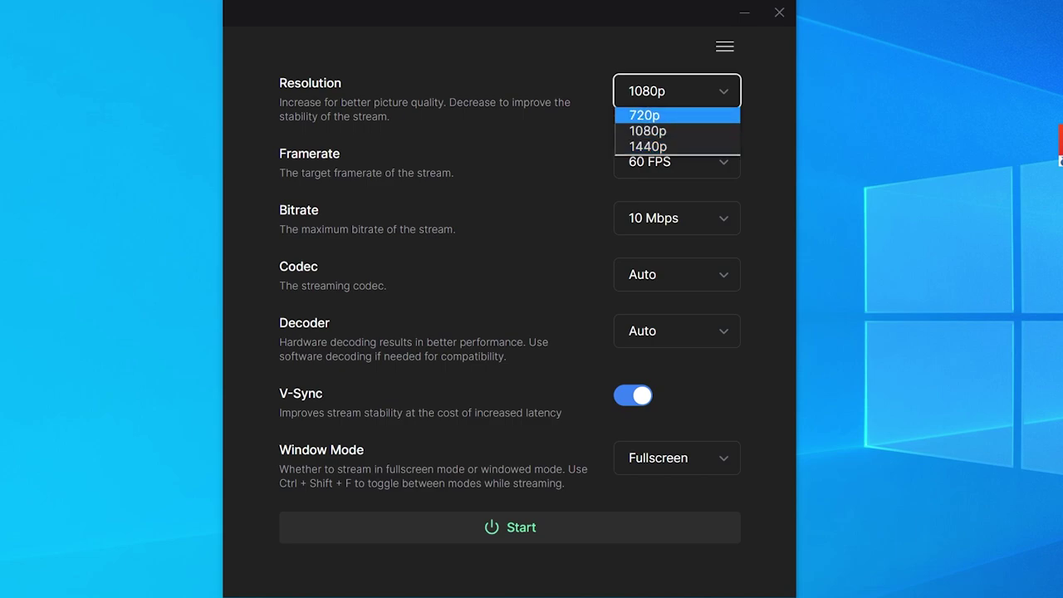
pyautogui.press('Return')
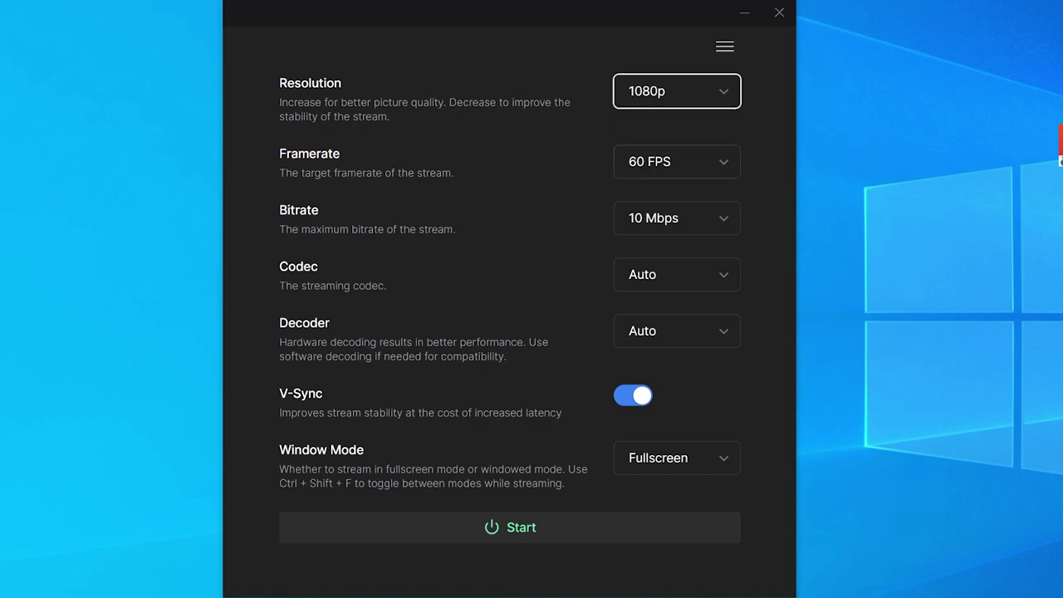
pyautogui.click(677, 161)
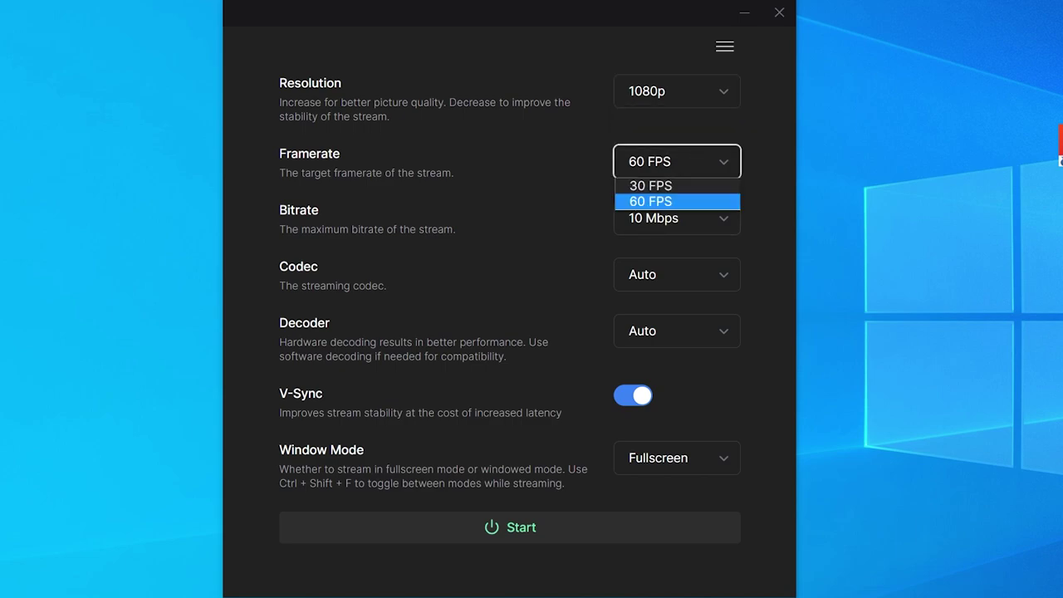
pyautogui.press('Up')
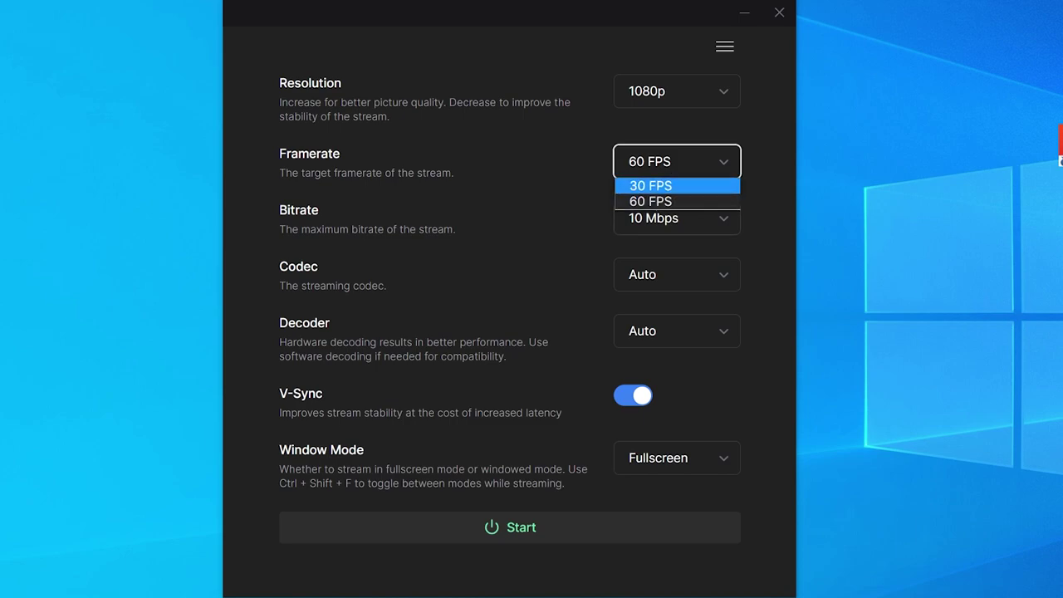
pyautogui.press('Down')
pyautogui.press('Up')
# - Look through the bitrate options and set the stream's maximum bitrate to 15 Mbps
pyautogui.click(677, 217)
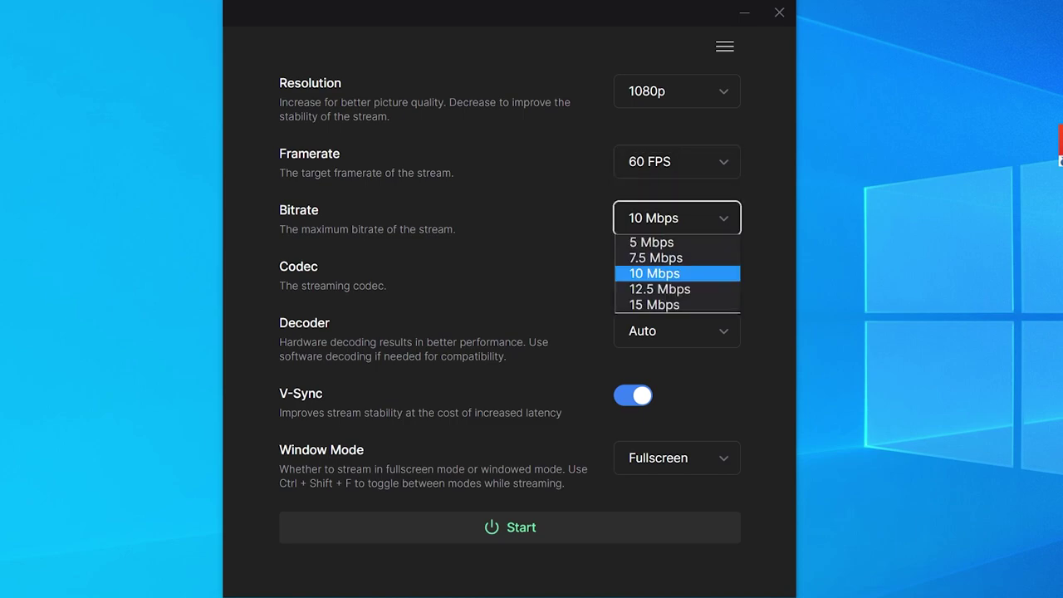
pyautogui.press('Up')
pyautogui.press('Down')
pyautogui.press('Down')
pyautogui.press('Down')
pyautogui.press('Up')
pyautogui.press('Up')
pyautogui.press('Up')
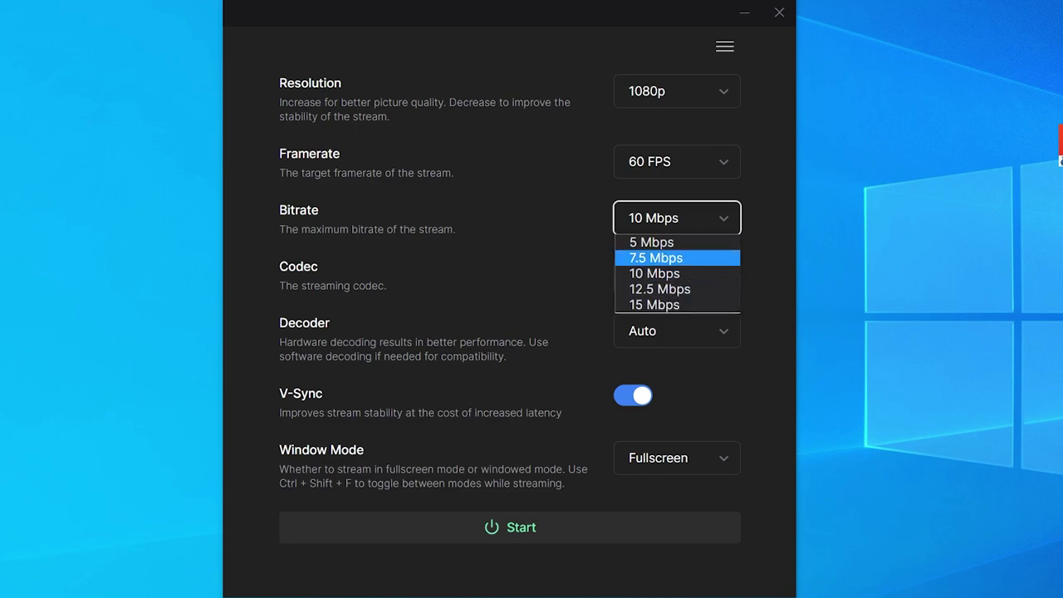
pyautogui.press('Down')
pyautogui.press('Down')
pyautogui.press('Down')
pyautogui.press('Up')
pyautogui.press('Up')
pyautogui.press('Up')
pyautogui.press('Up')
pyautogui.press('Down')
pyautogui.press('Down')
pyautogui.press('Down')
pyautogui.press('Down')
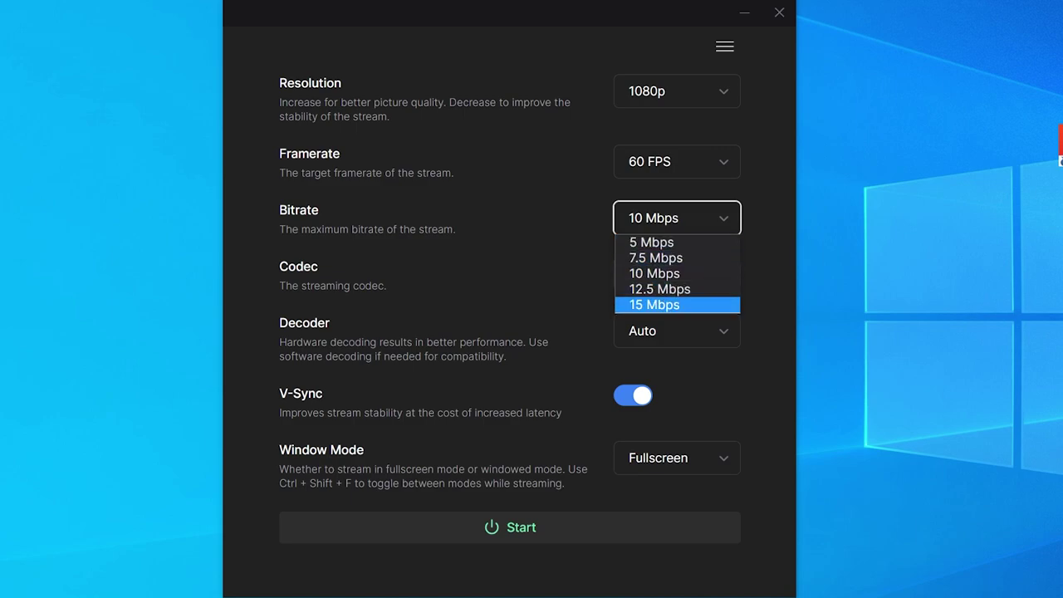
pyautogui.press('Down')
pyautogui.press('Down')
pyautogui.press('Down')
pyautogui.press('Down')
pyautogui.press('Down')
pyautogui.press('Down')
pyautogui.press('Down')
pyautogui.press('Down')
pyautogui.press('Down')
pyautogui.press('Down')
pyautogui.press('Down')
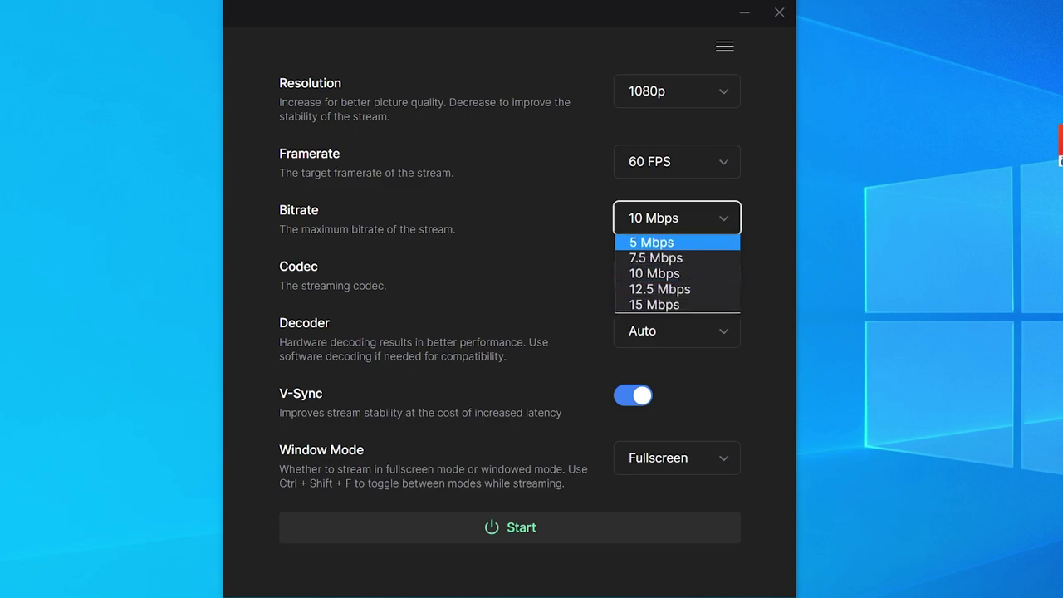
pyautogui.press('Down')
pyautogui.press('Down')
pyautogui.press('Down')
pyautogui.press('Down')
pyautogui.press('Up')
pyautogui.press('Up')
pyautogui.press('Up')
pyautogui.press('Up')
pyautogui.press('Down')
pyautogui.press('Down')
pyautogui.press('Down')
pyautogui.press('Down')
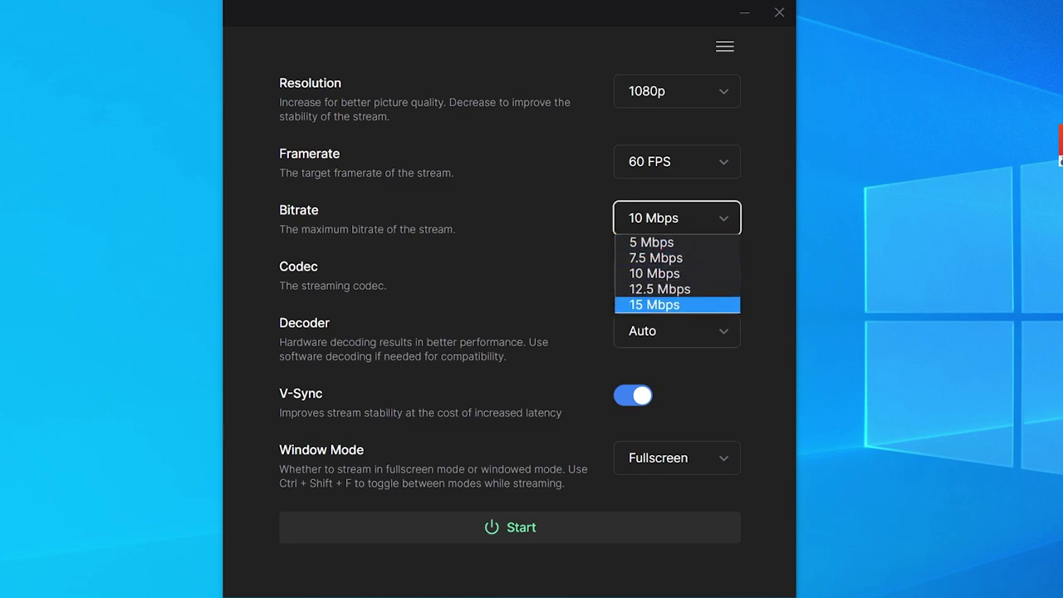
pyautogui.press('Return')
# - Set the streaming codec to H.264
pyautogui.press('Tab')
pyautogui.press('space')
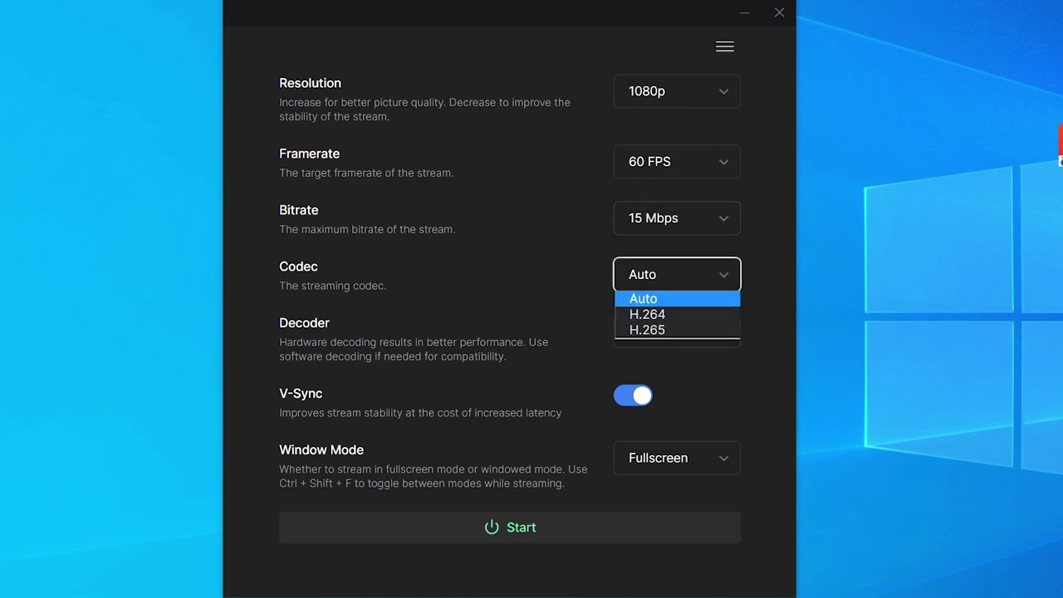
pyautogui.press('Down')
pyautogui.press('Return')
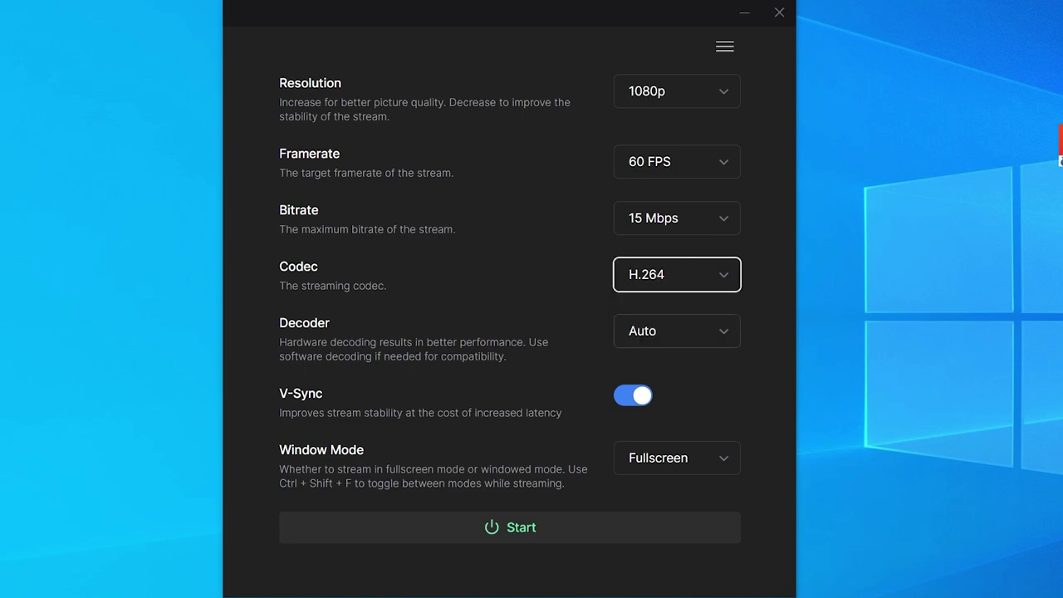
# - Check the decoder options, choosing Auto, and look at the choices for the window mode
pyautogui.press('Tab')
pyautogui.press('space')
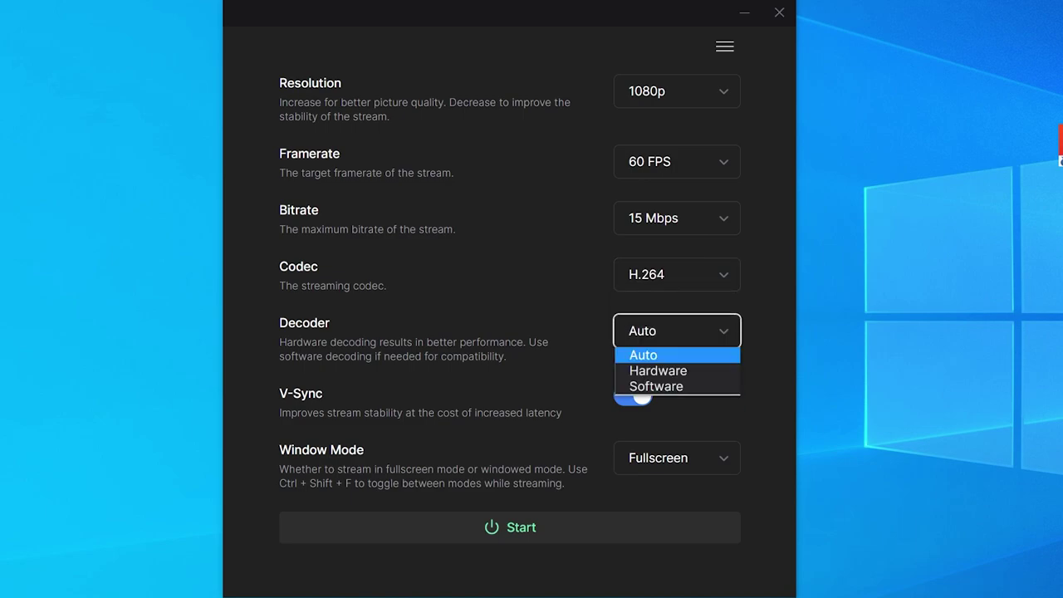
pyautogui.press('Down')
pyautogui.press('Up')
pyautogui.press('Return')
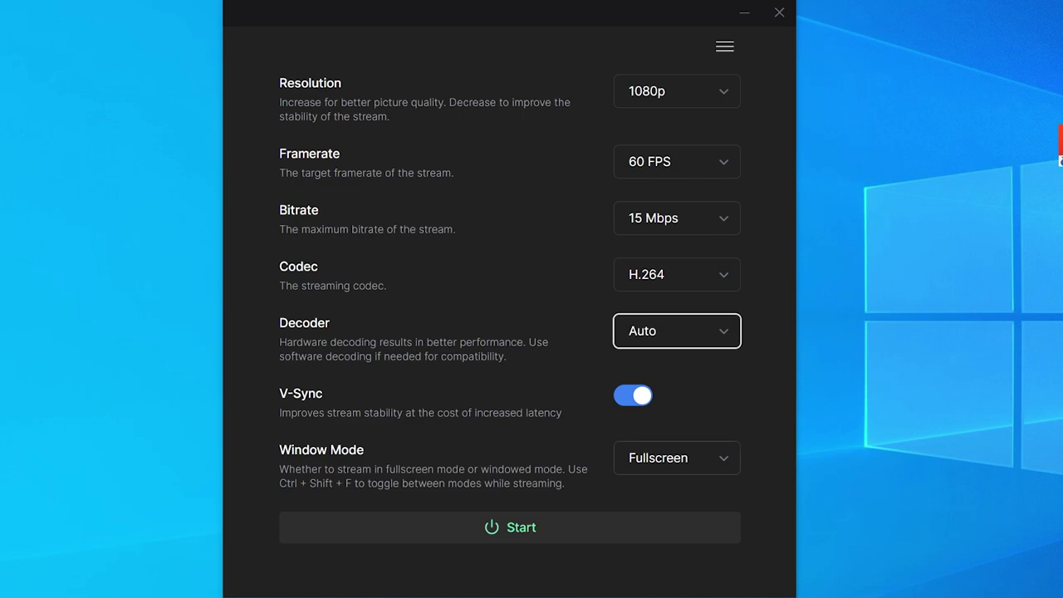
pyautogui.press('Tab')
pyautogui.press('Tab')
pyautogui.press('space')
pyautogui.press('Escape')
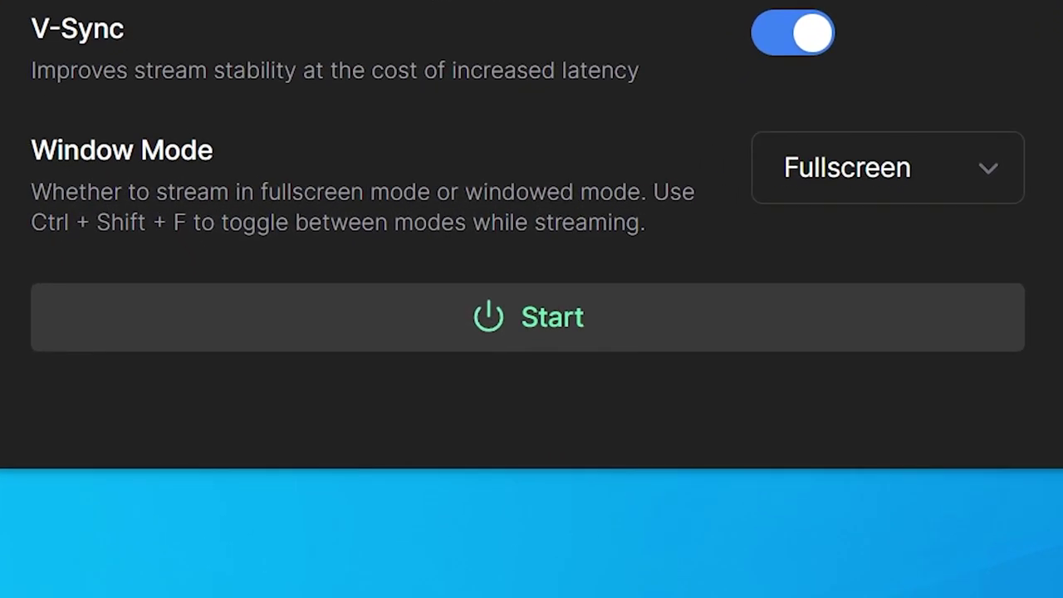
# - Start the cloud gaming machine and connect to its stream
pyautogui.press('Tab')
pyautogui.press('Return')
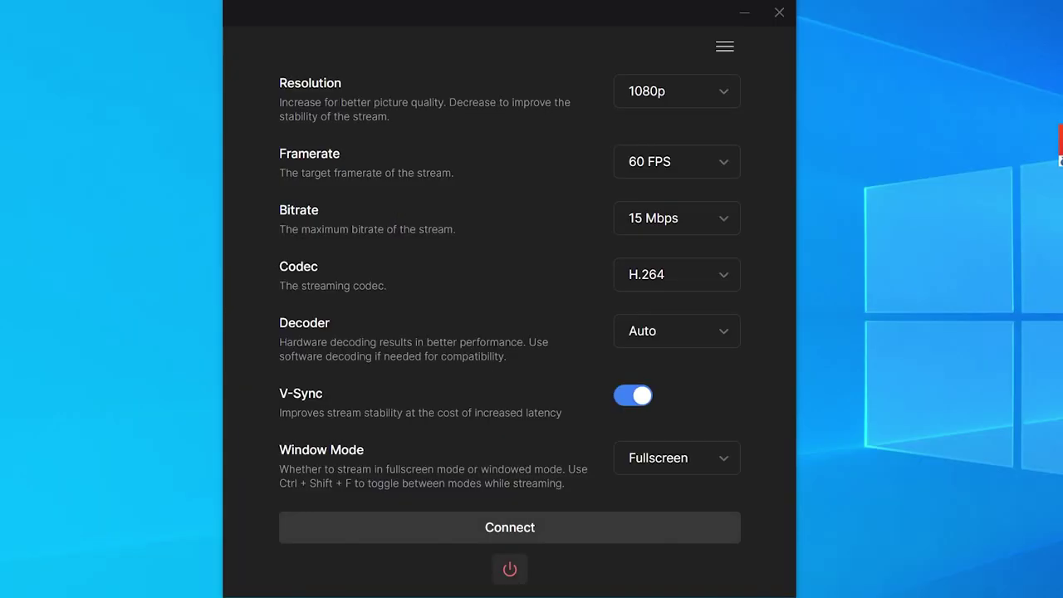
pyautogui.press('Return')
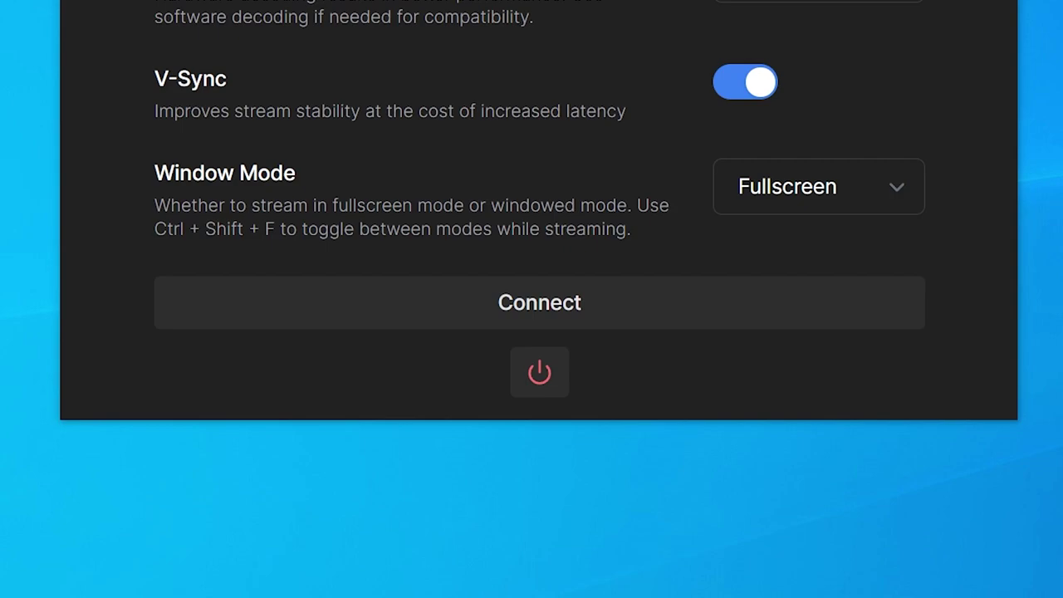
# - Shut down the running cloud gaming machine
pyautogui.click(539, 372)
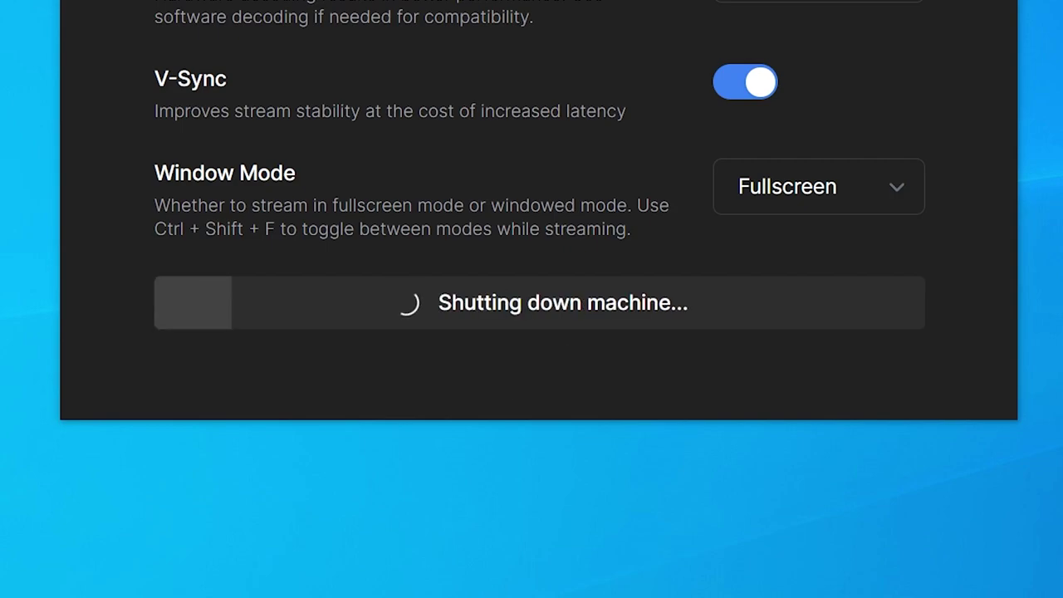